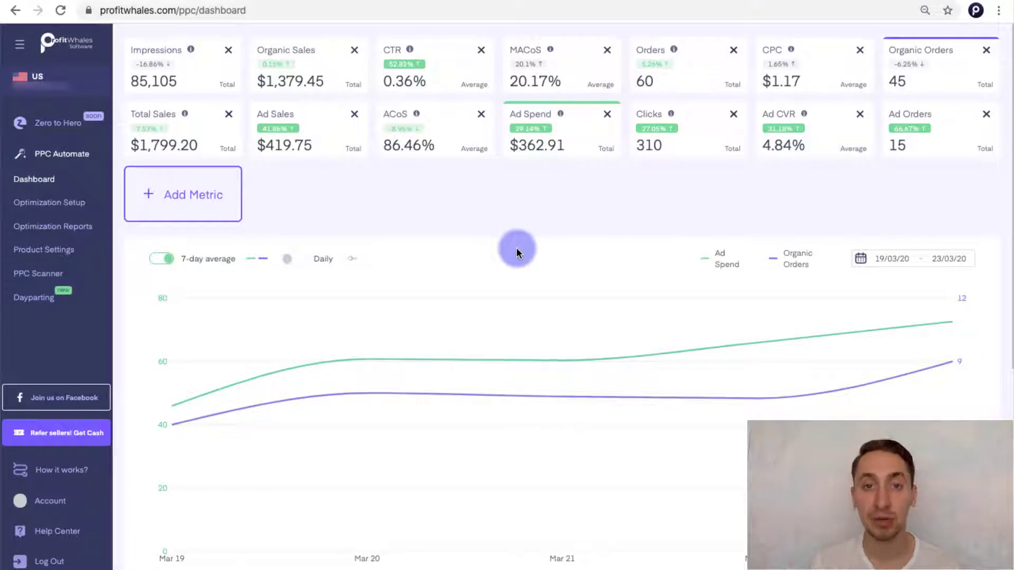
# Chart MACoS against Organic Orders, dismissing the add-metric list unchanged
pyautogui.click(228, 204)
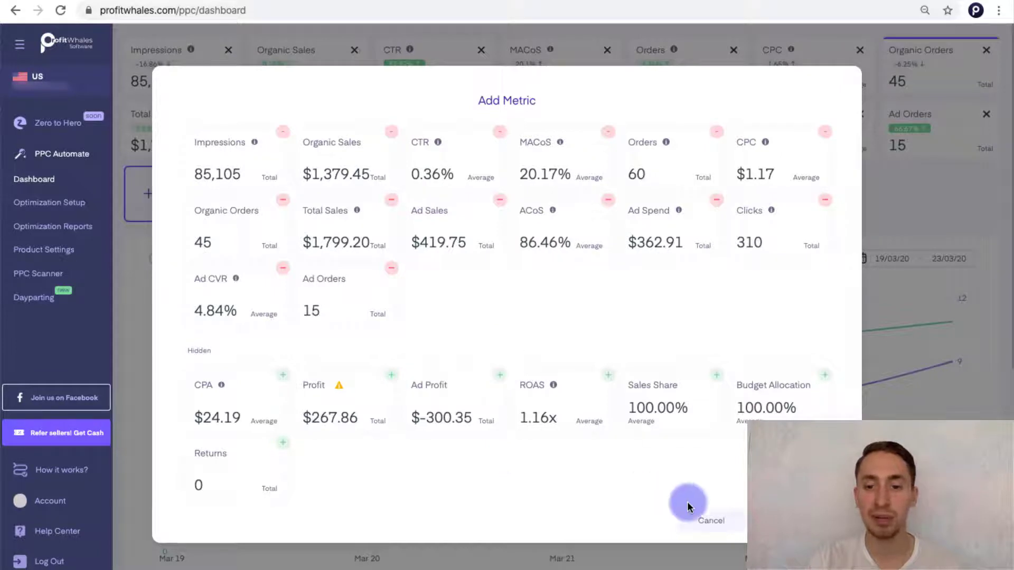
pyautogui.click(745, 446)
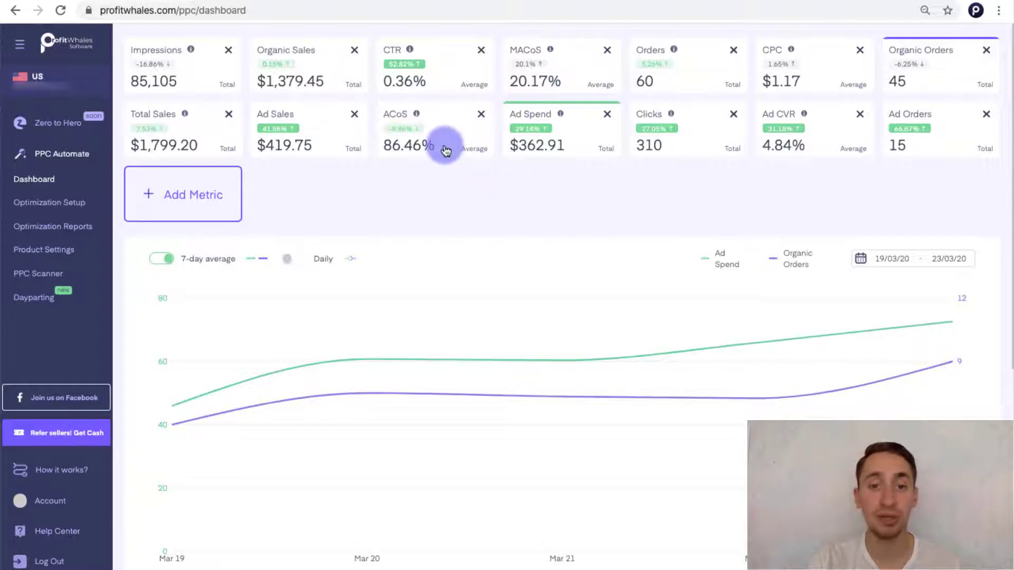
pyautogui.click(573, 64)
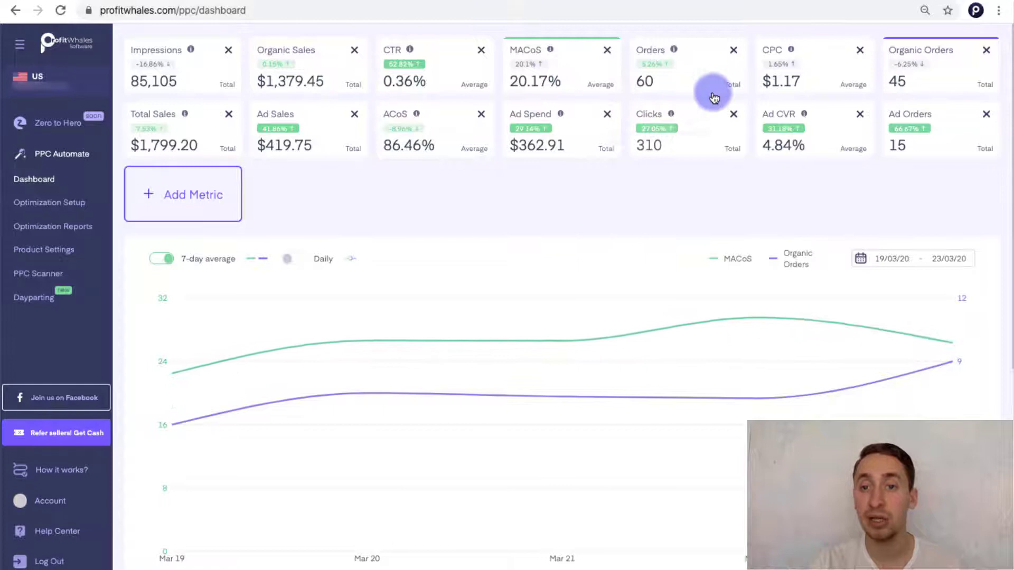
pyautogui.scroll(-2, 555, 238)
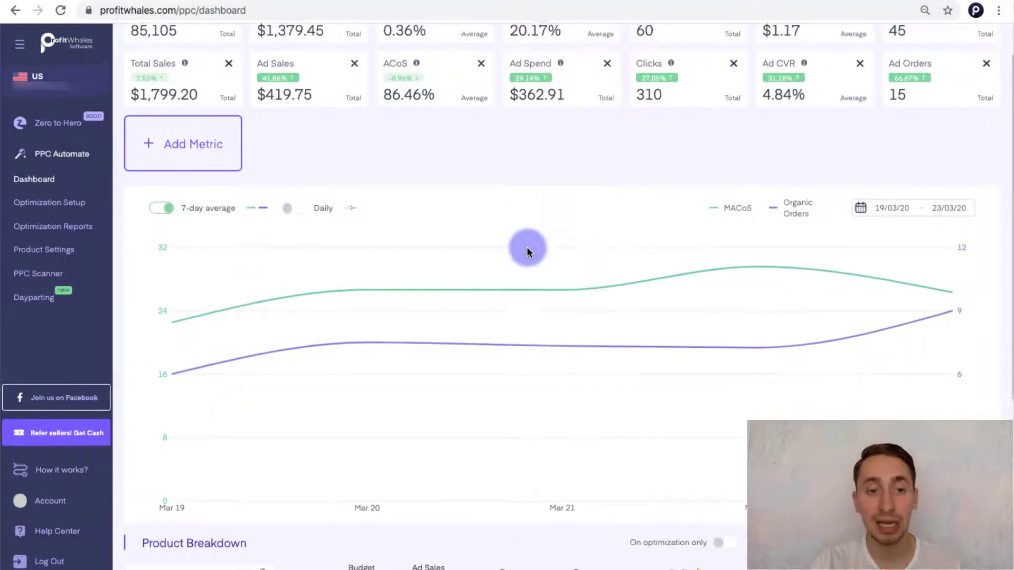
pyautogui.scroll(-1, 527, 247)
# Switch to Last 30 Days (23/02/20–24/03/20) and keep the 7-day average view after trying Daily
pyautogui.click(292, 190)
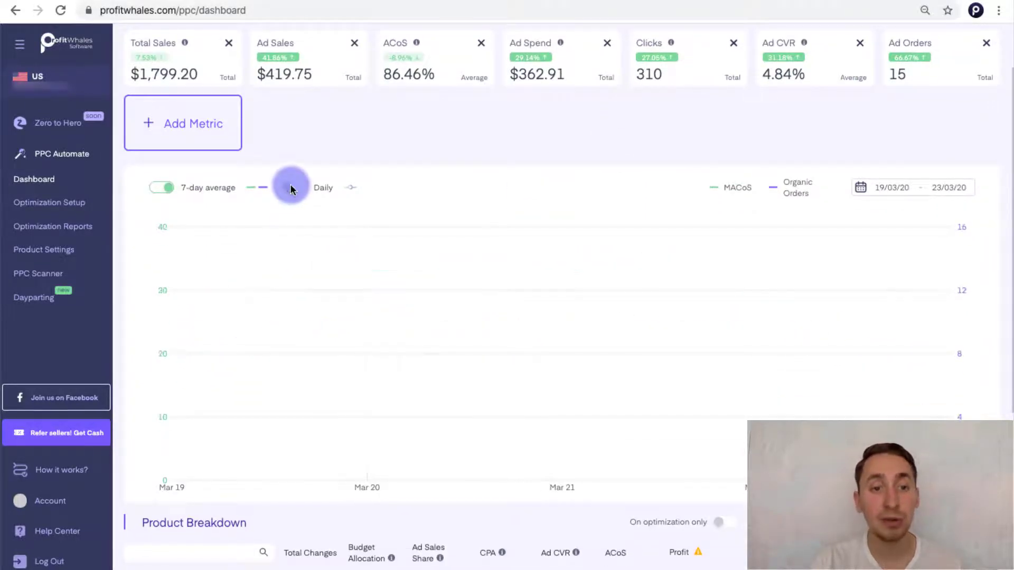
pyautogui.click(159, 190)
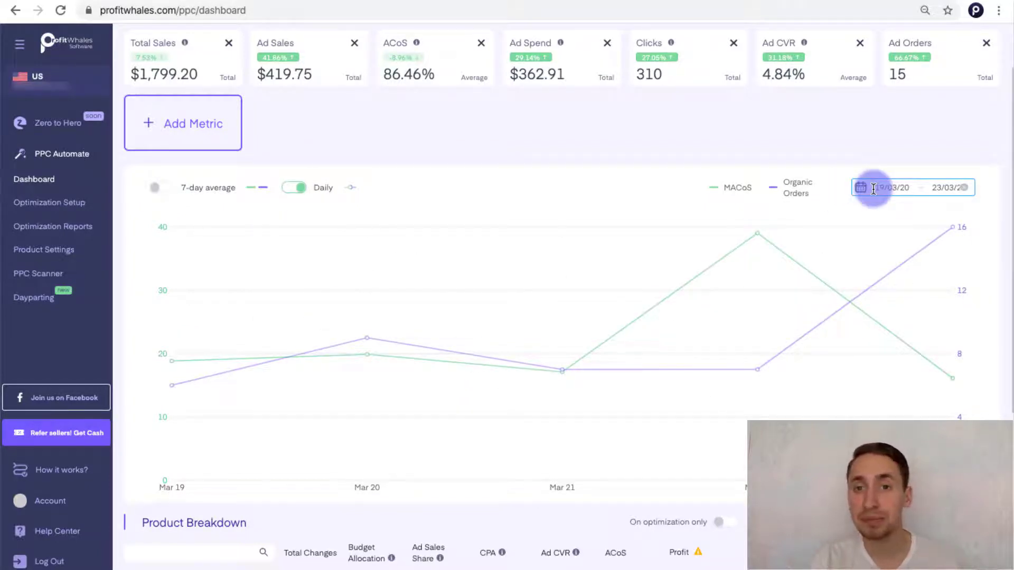
pyautogui.click(873, 188)
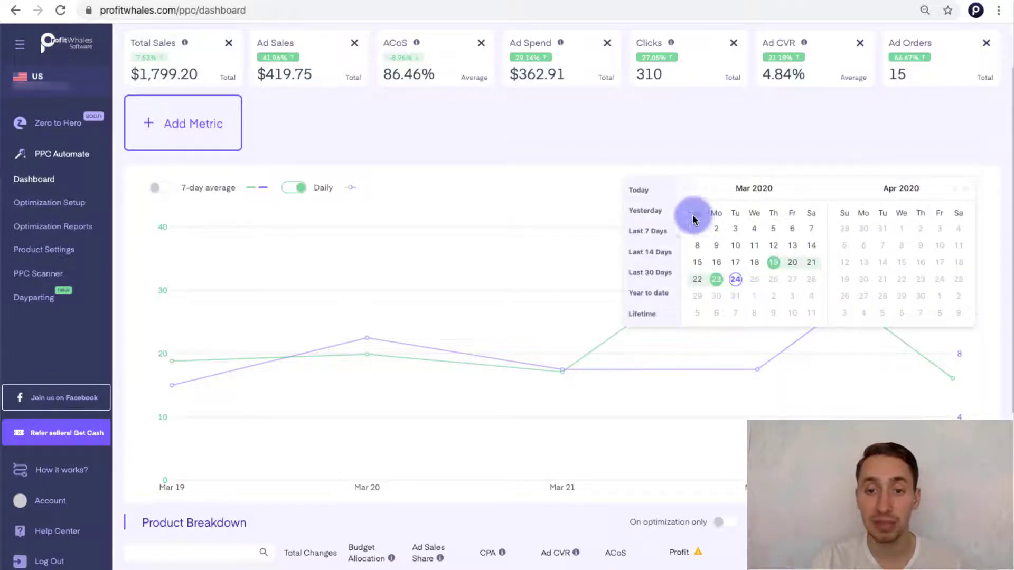
pyautogui.click(656, 273)
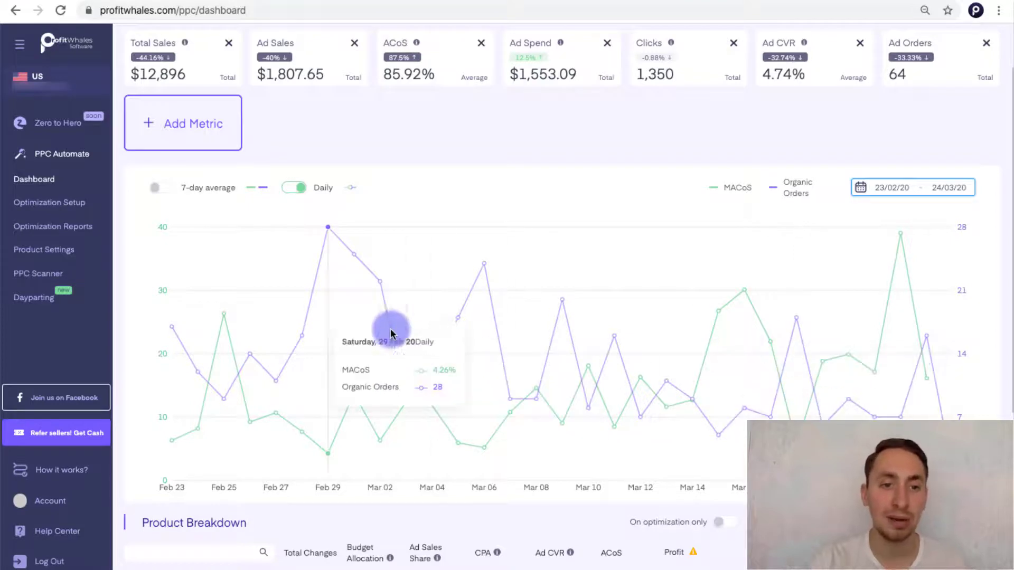
pyautogui.click(155, 186)
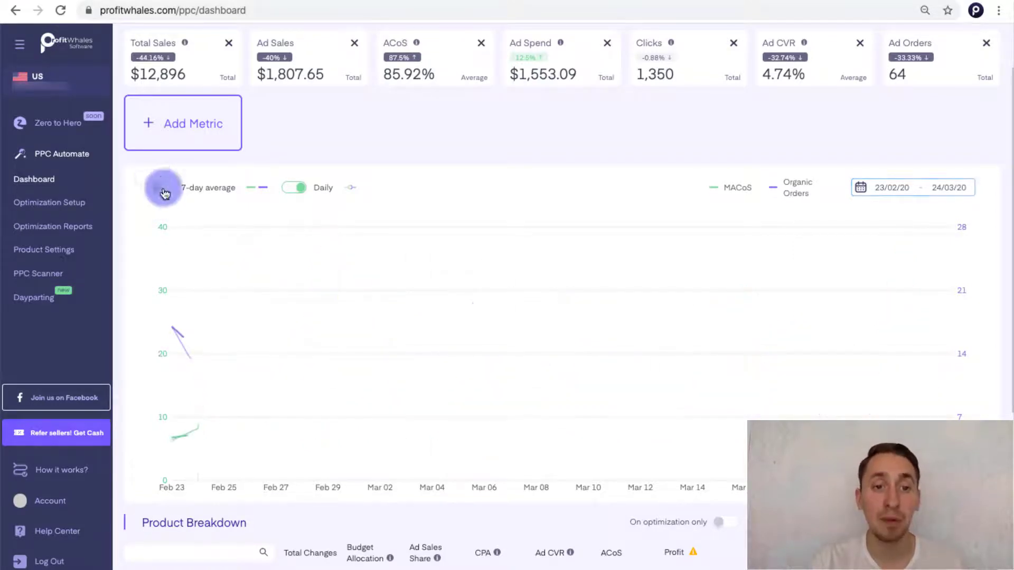
pyautogui.click(294, 189)
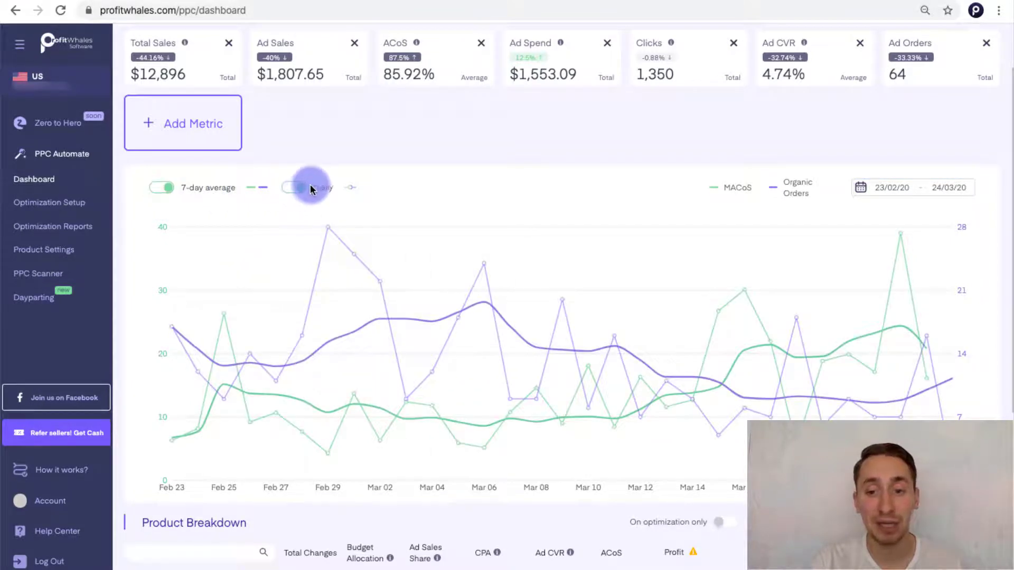
pyautogui.click(298, 192)
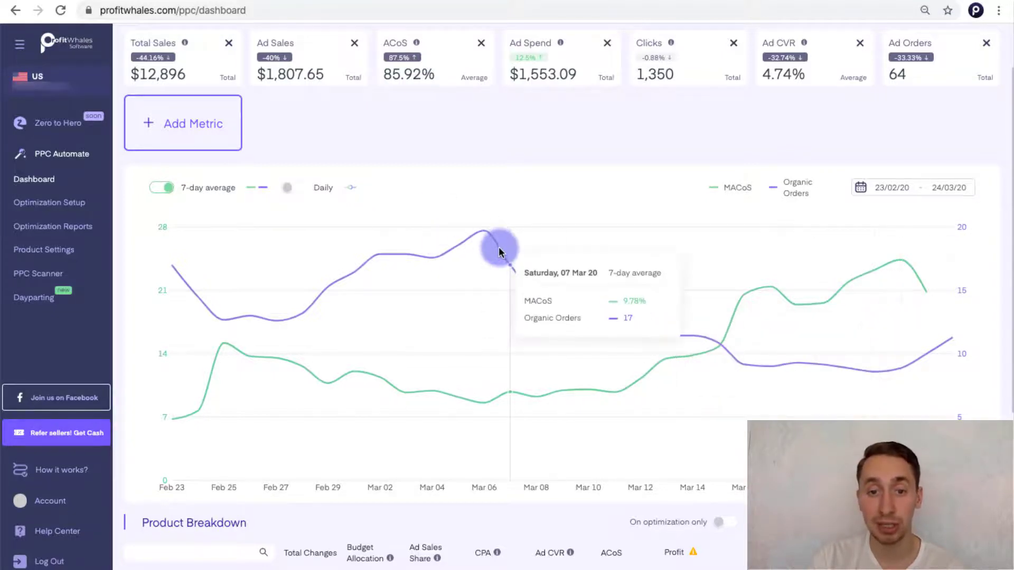
pyautogui.moveTo(793, 358)
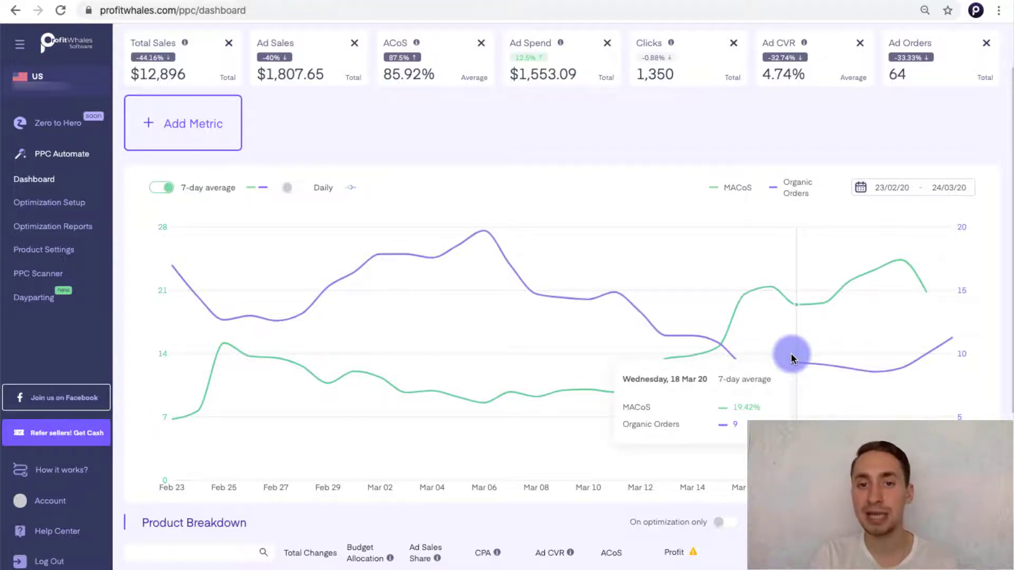
pyautogui.scroll(1, 791, 357)
pyautogui.scroll(-1, 791, 357)
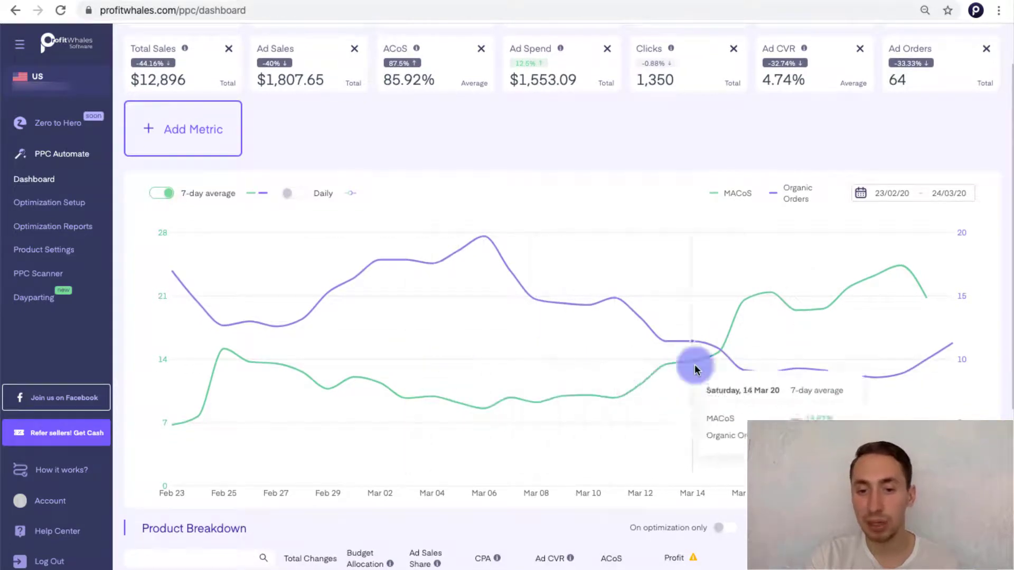
pyautogui.scroll(1, 773, 330)
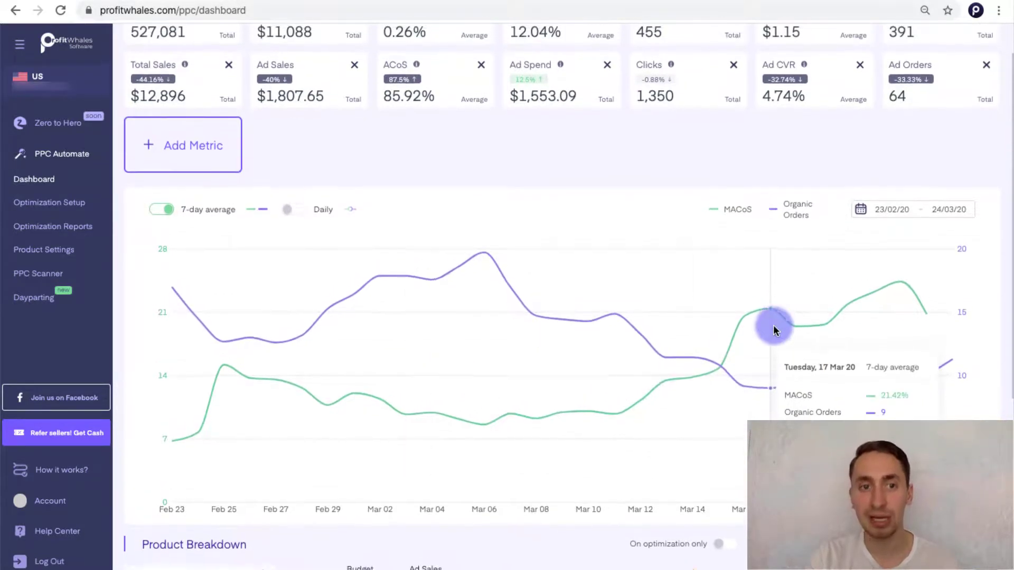
pyautogui.scroll(-2, 775, 331)
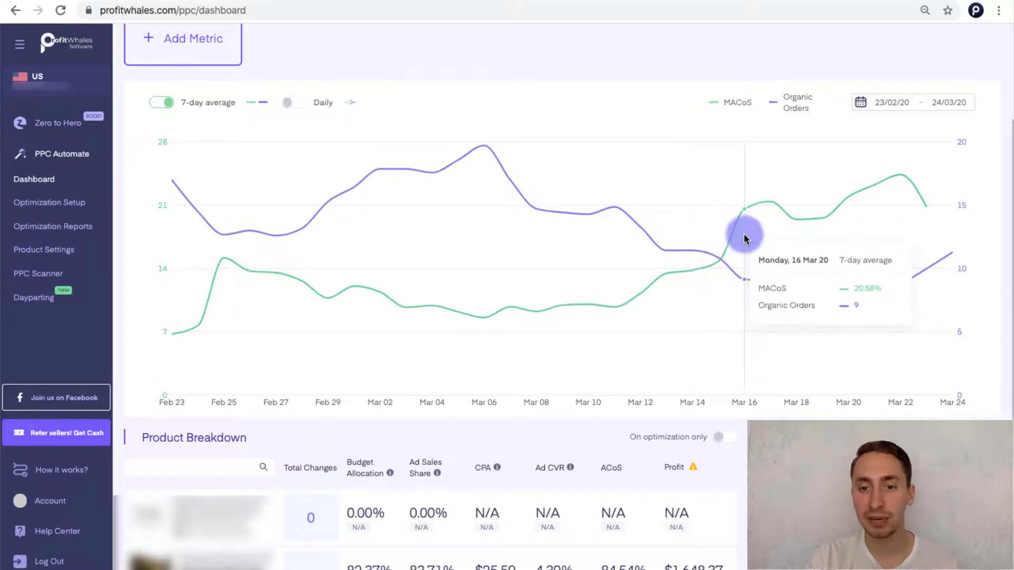
pyautogui.scroll(1, 820, 233)
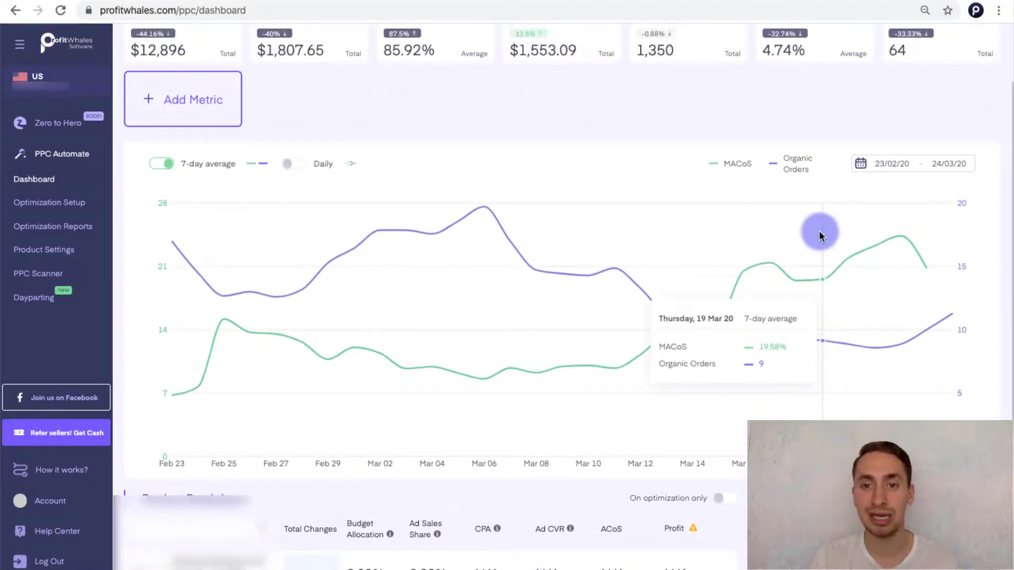
pyautogui.scroll(2, 819, 231)
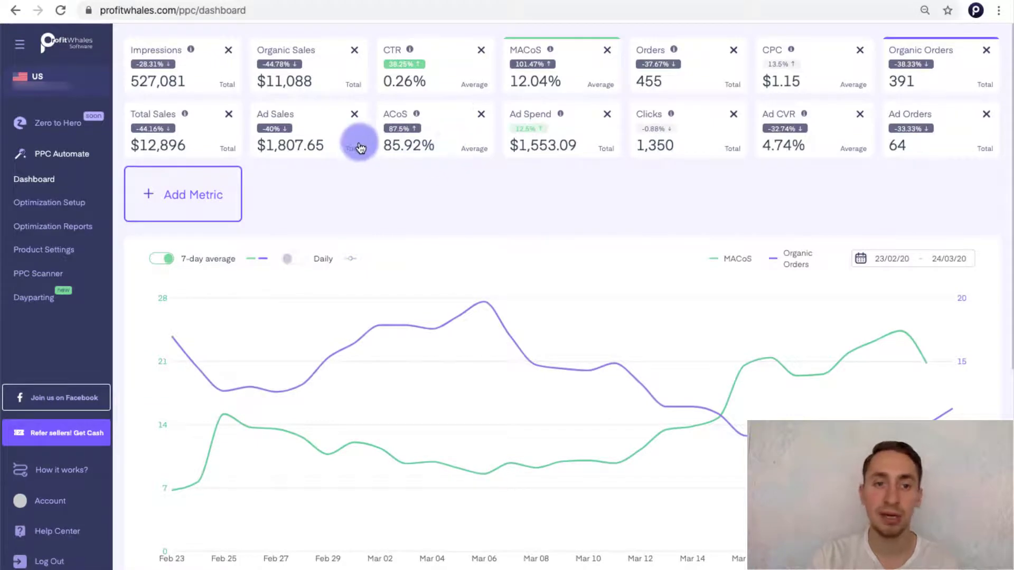
# Cycle through ACoS, CTR, Total Sales cards to end with Ad Spend paired against Organic Sales
pyautogui.click(441, 151)
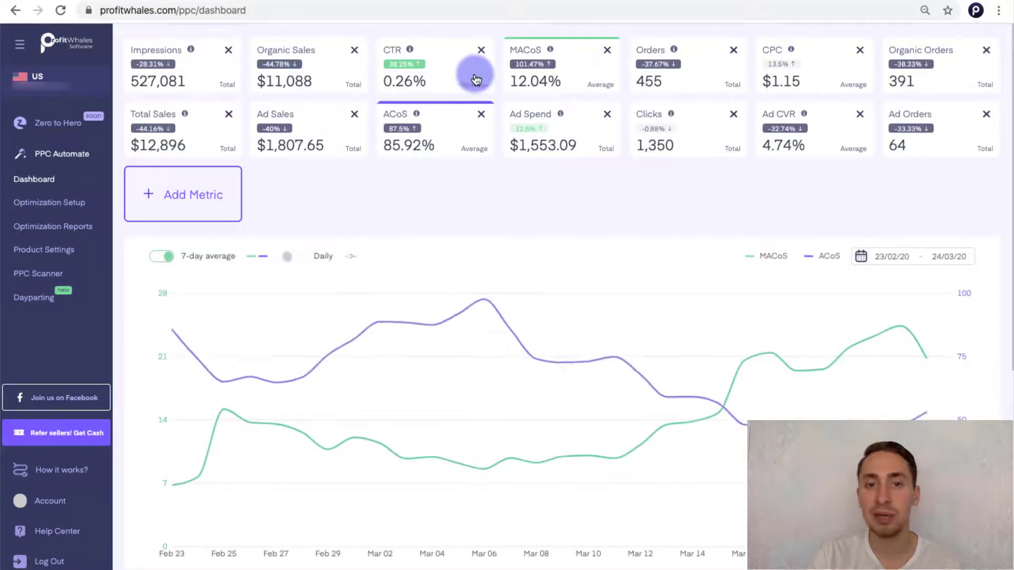
pyautogui.click(467, 76)
pyautogui.click(507, 142)
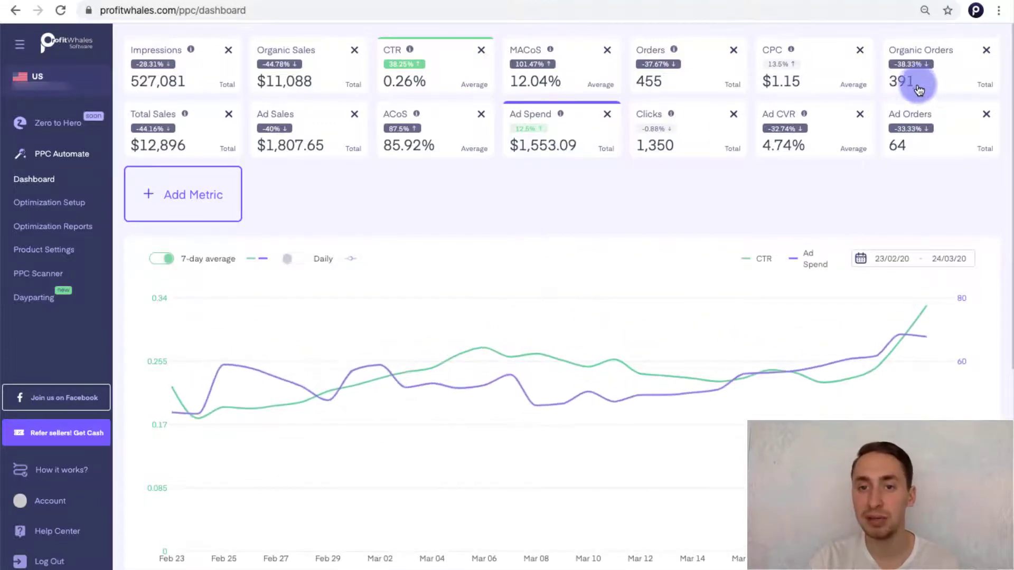
pyautogui.click(212, 140)
pyautogui.click(317, 86)
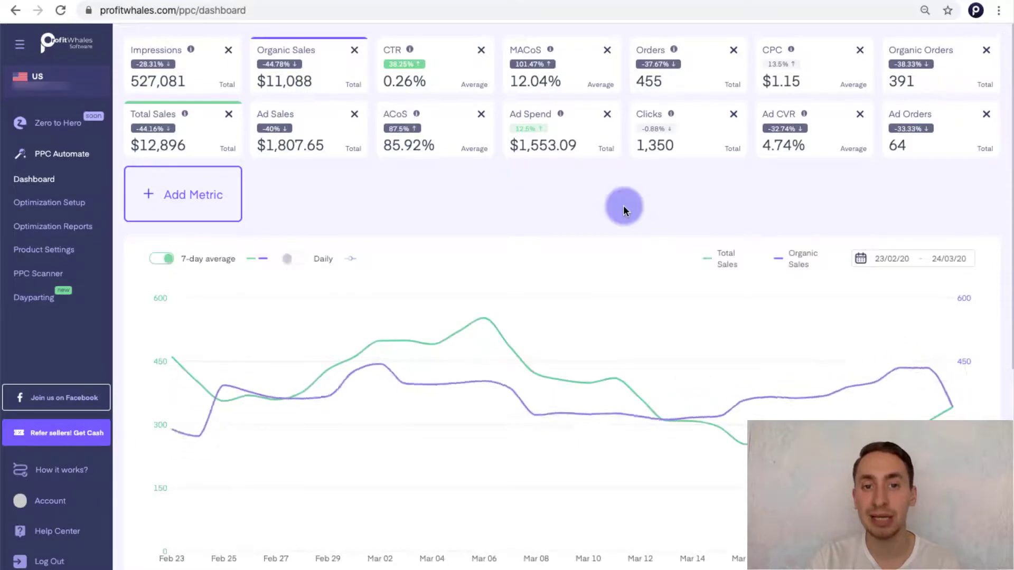
pyautogui.click(578, 139)
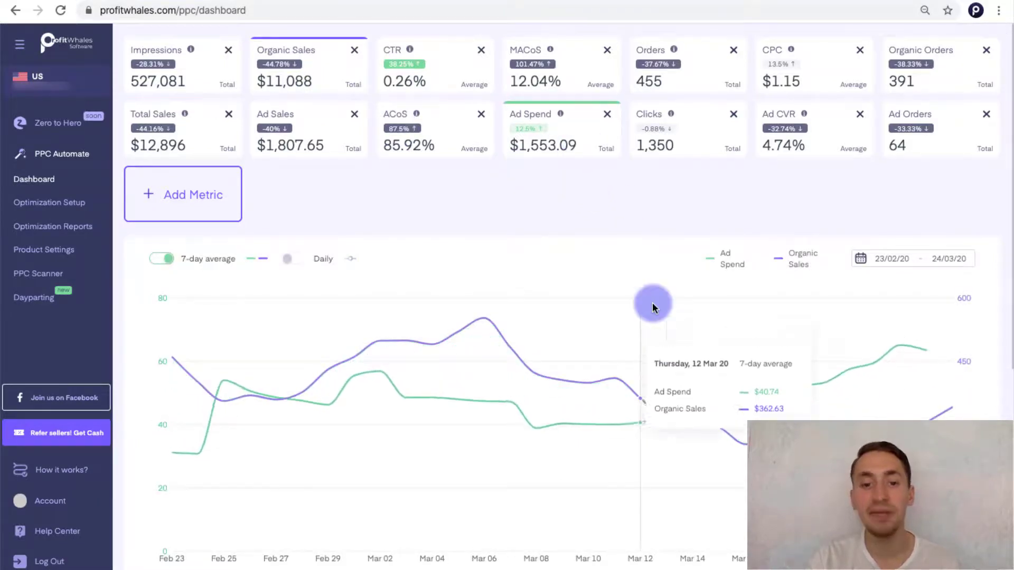
pyautogui.scroll(-3, 656, 326)
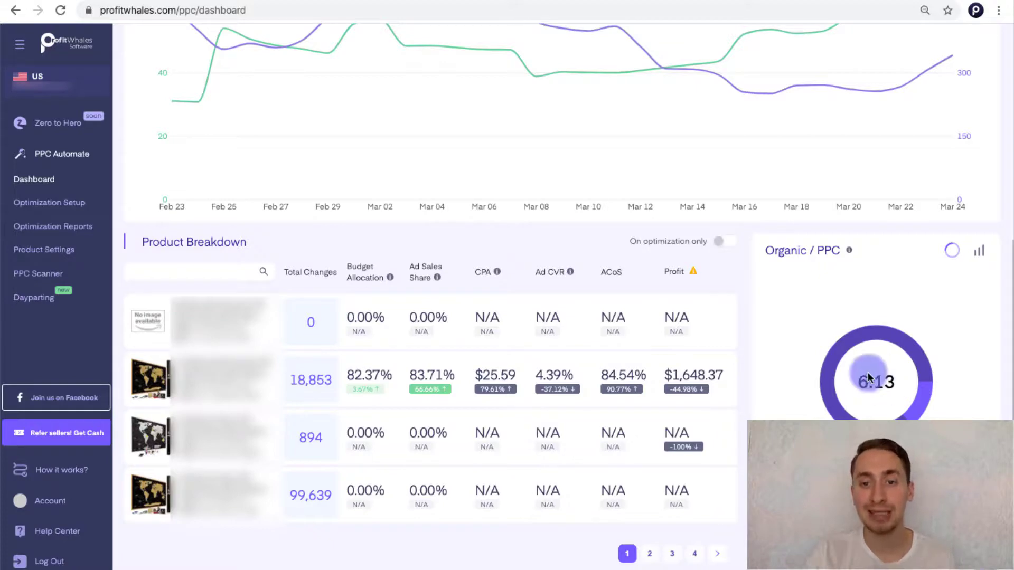
pyautogui.scroll(2, 792, 359)
pyautogui.scroll(3, 792, 359)
pyautogui.scroll(-1, 650, 430)
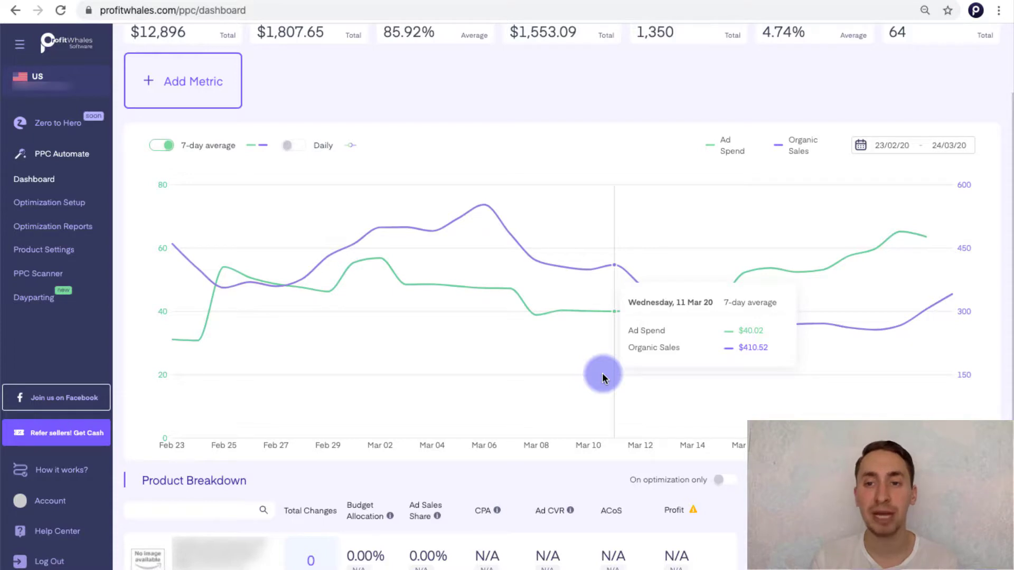
pyautogui.scroll(-3, 602, 377)
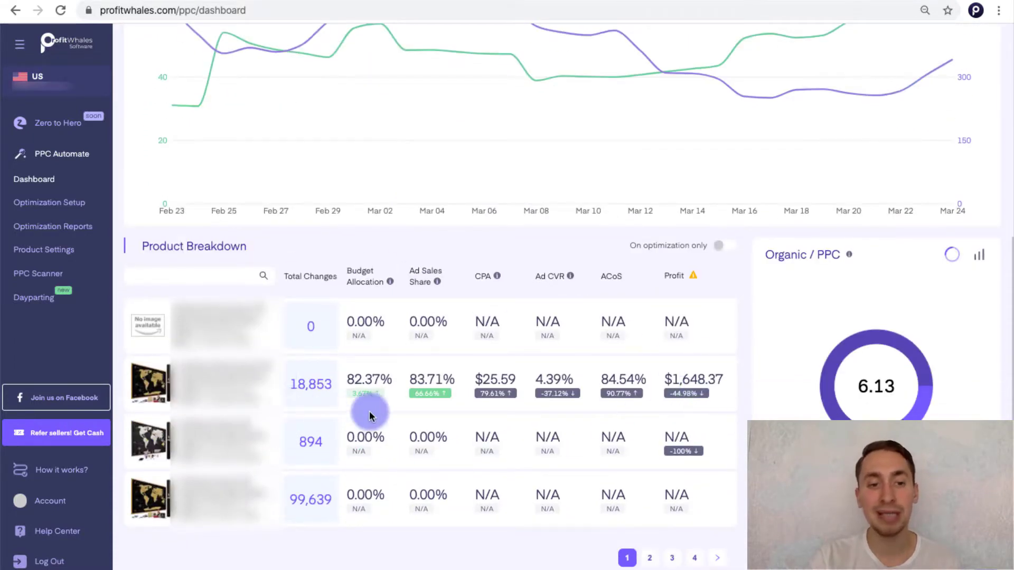
pyautogui.scroll(1, 341, 357)
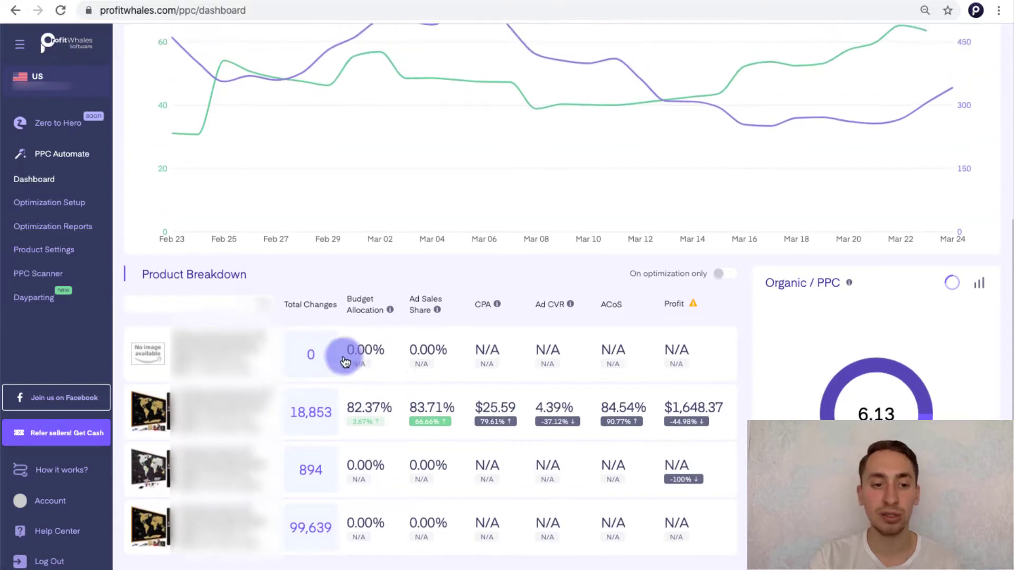
pyautogui.scroll(-1, 234, 405)
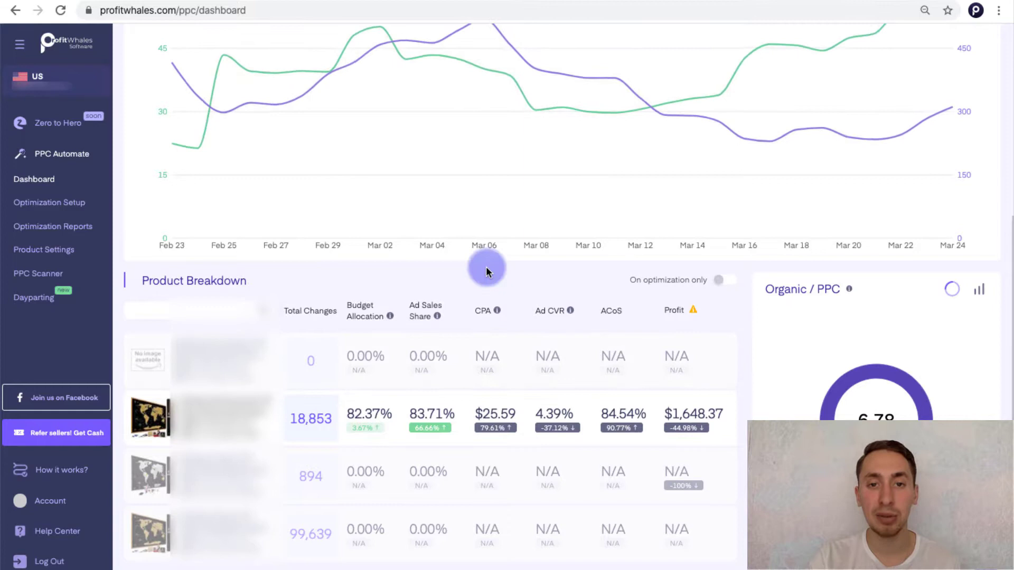
pyautogui.scroll(3, 486, 267)
pyautogui.scroll(1, 485, 216)
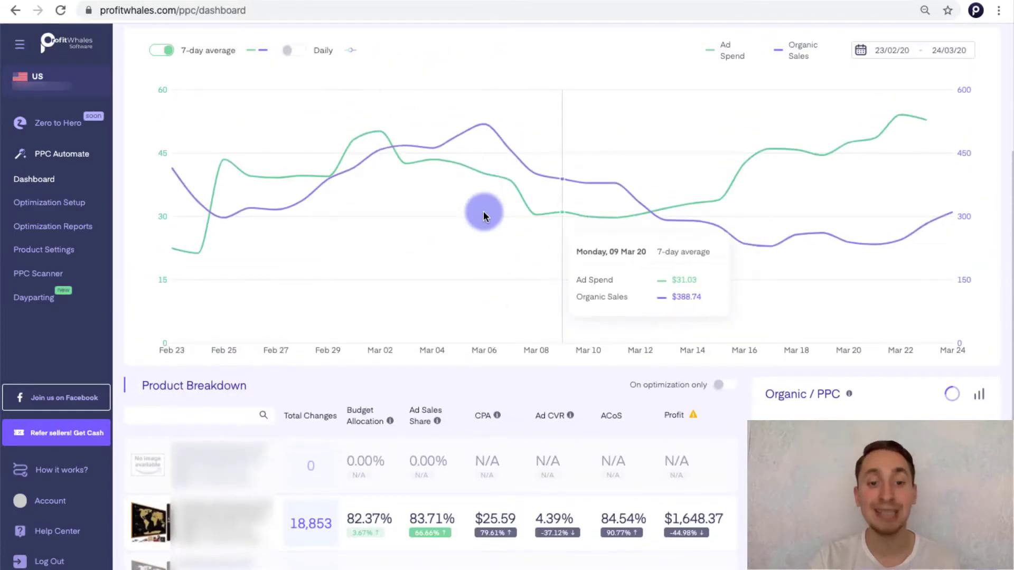
pyautogui.scroll(2, 480, 211)
pyautogui.scroll(2, 552, 220)
pyautogui.scroll(3, 381, 177)
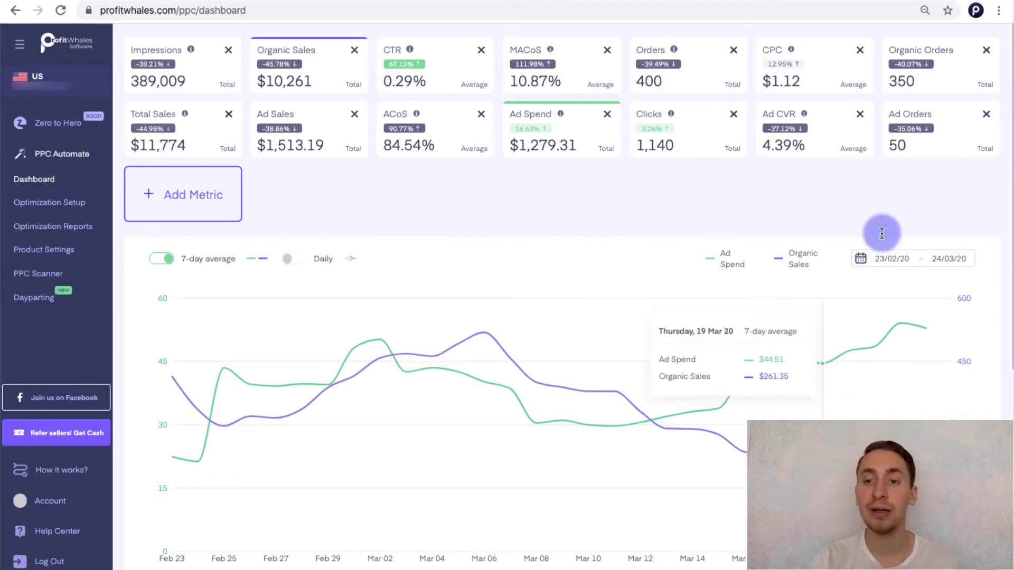
pyautogui.click(888, 260)
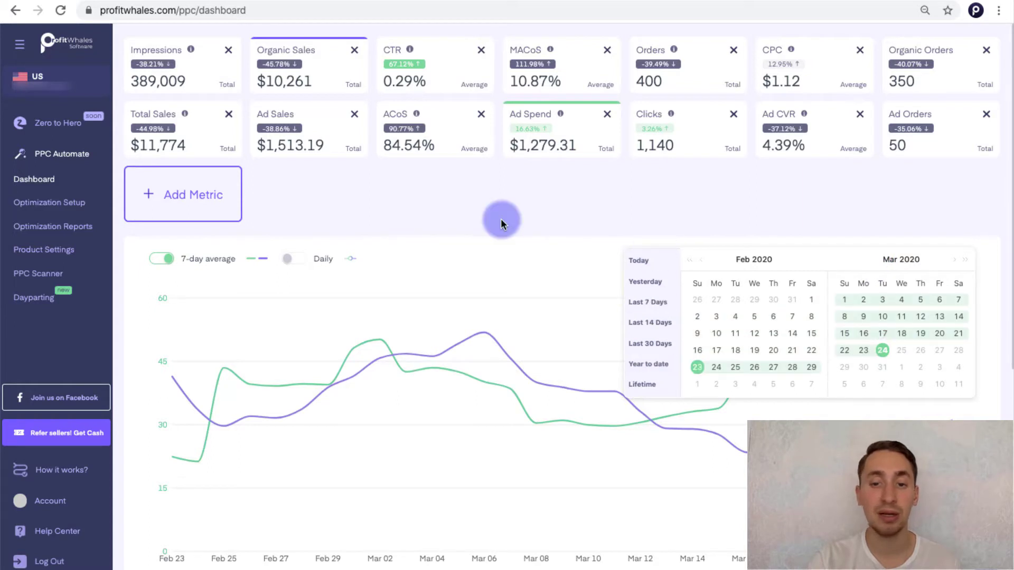
pyautogui.click(529, 234)
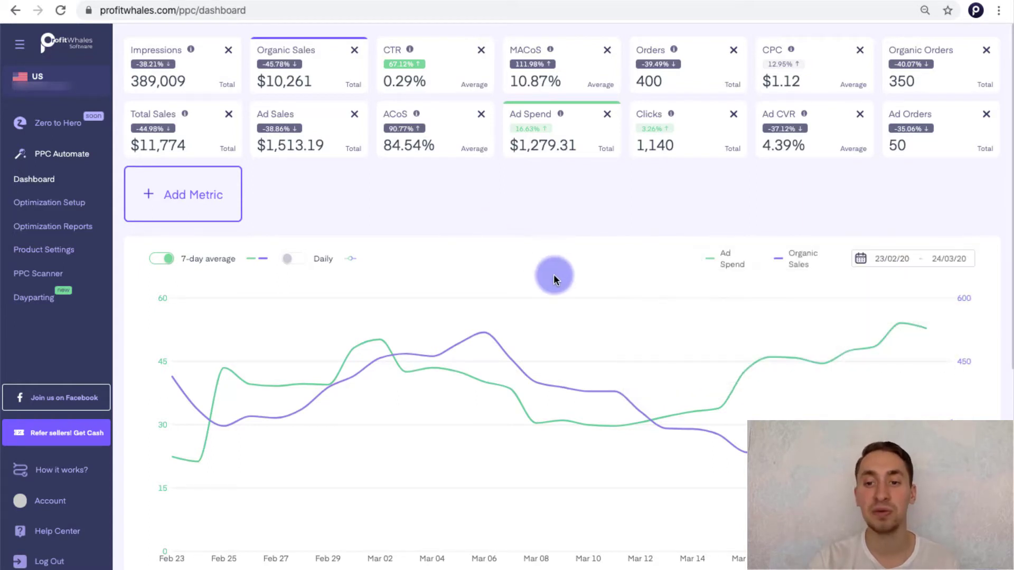